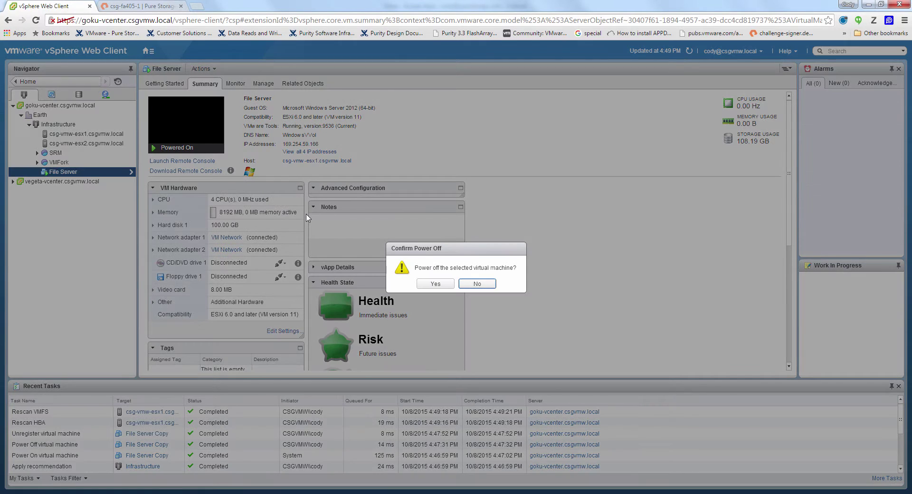
- Power off the File Server virtual machine and delete it from disk, confirming both operations
left_click(445, 283)
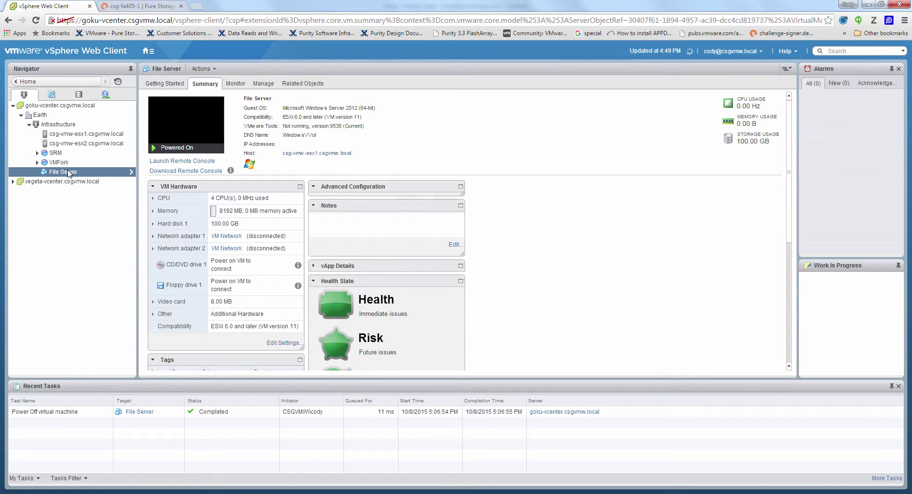
right_click(69, 174)
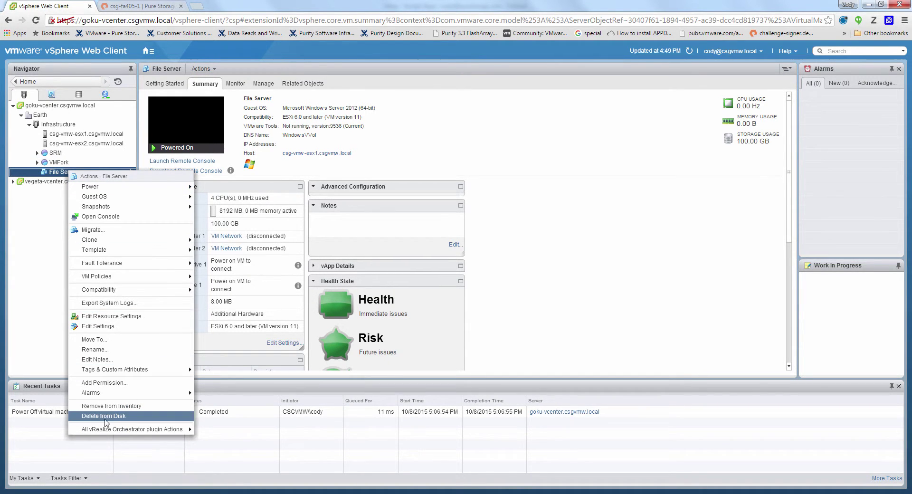
left_click(120, 416)
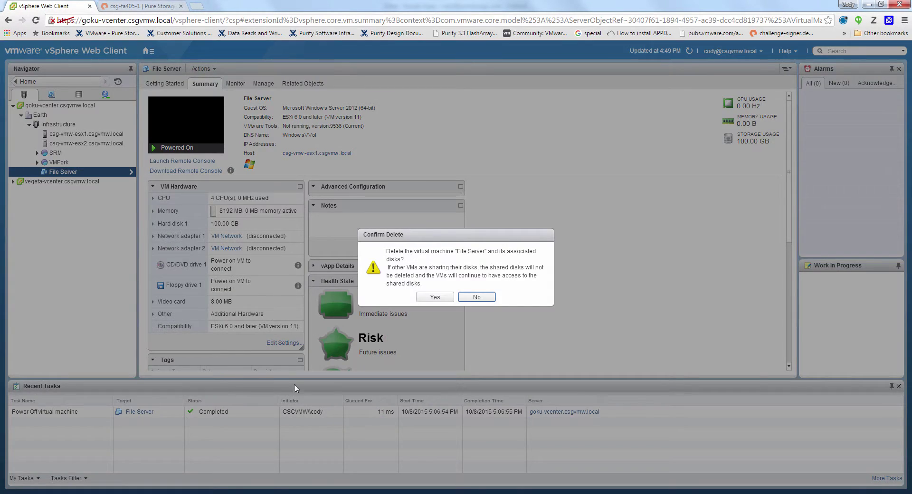
left_click(436, 299)
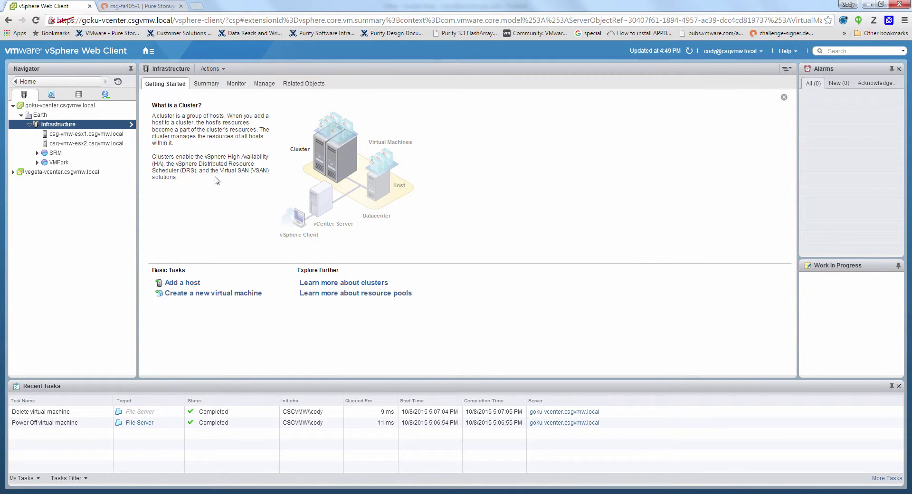
- Switch to the Commcell Console and open Browse and Restore for the defaultBackupSet under Goku vCenter's VMware virtual server
key("alt+Tab")
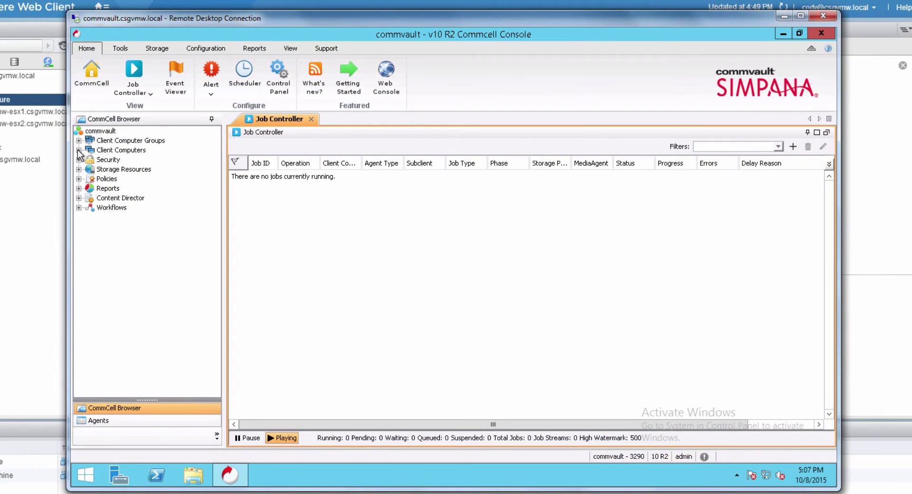
left_click(87, 153)
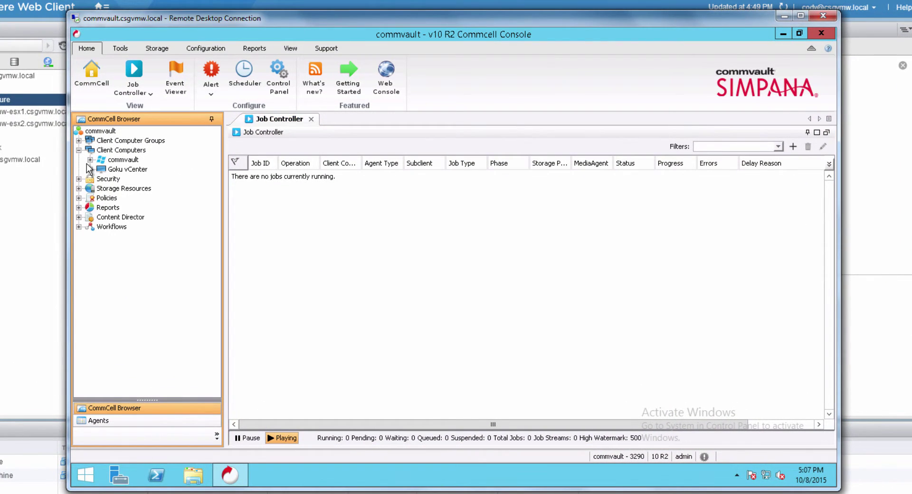
left_click(90, 170)
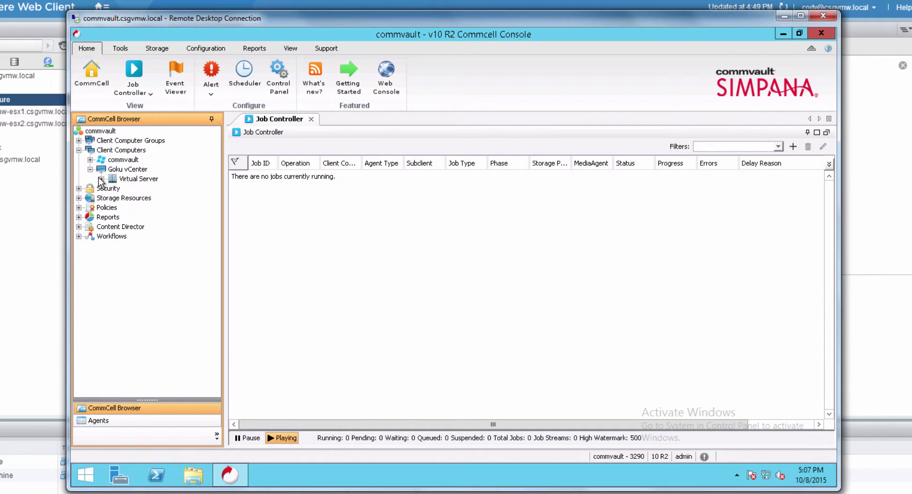
left_click(102, 179)
left_click(112, 188)
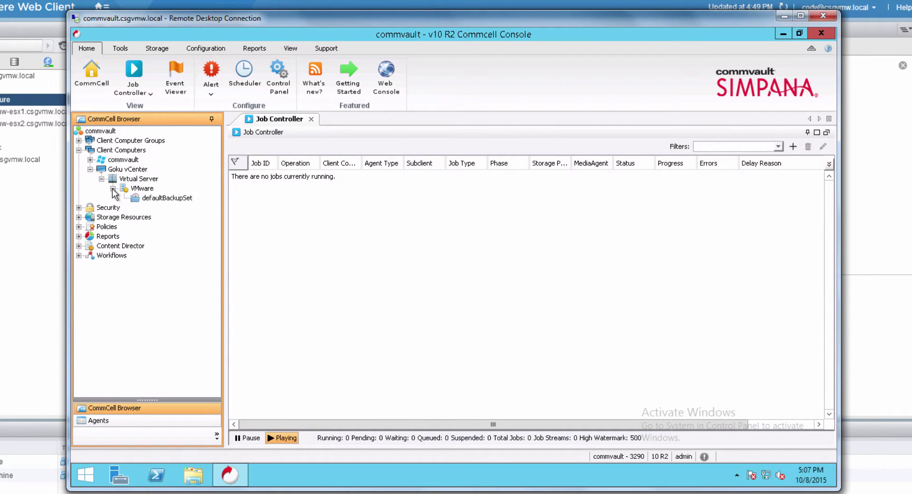
left_click(144, 200)
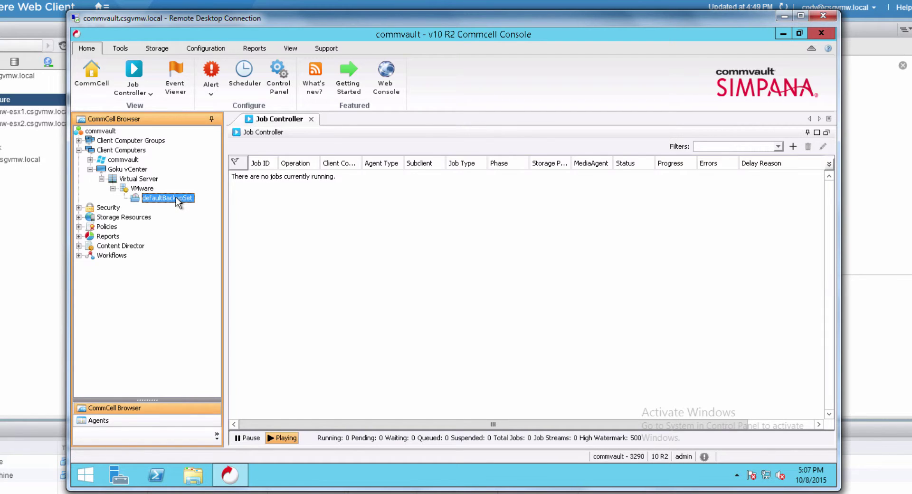
right_click(176, 198)
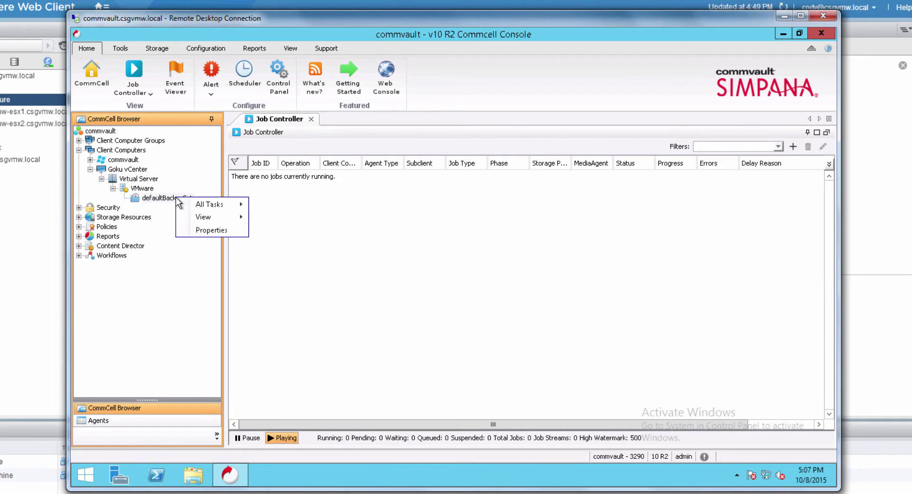
mouse_move(200, 209)
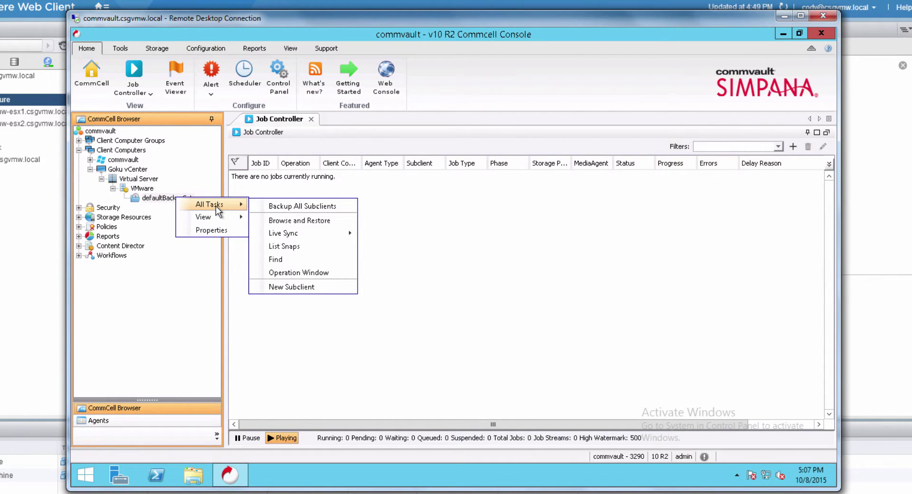
left_click(318, 219)
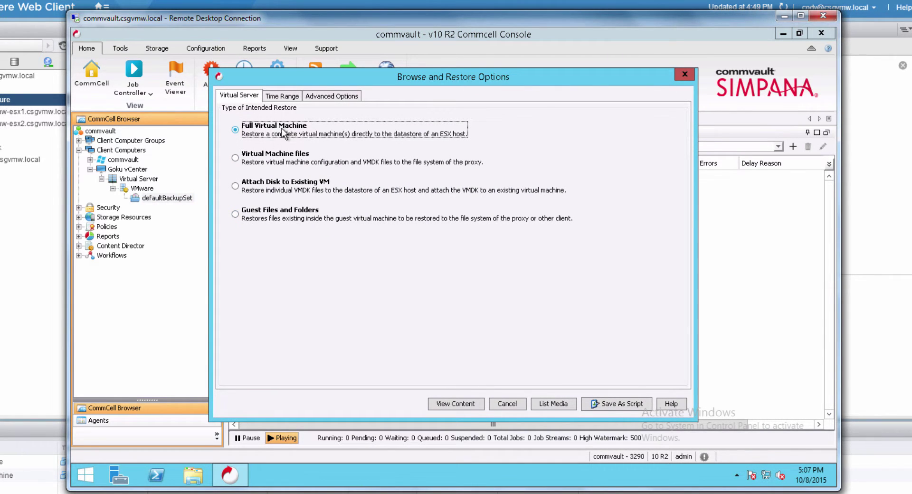
left_click(285, 96)
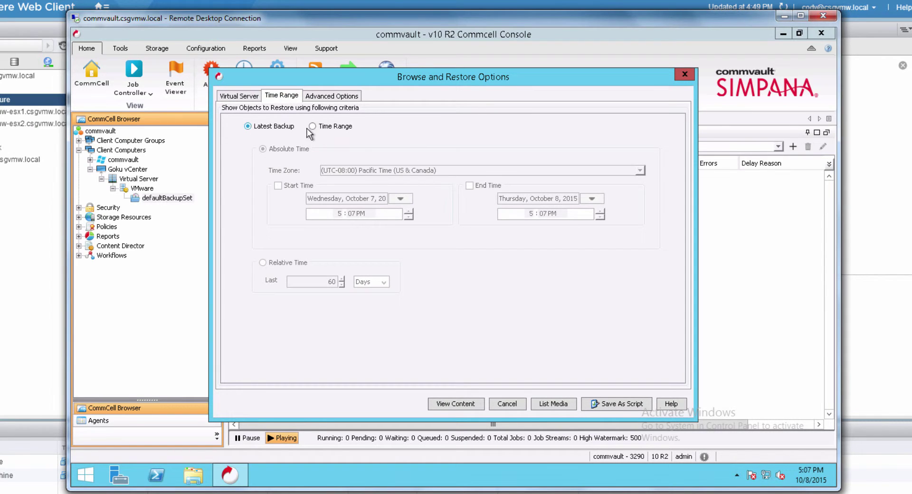
left_click(327, 127)
left_click(393, 170)
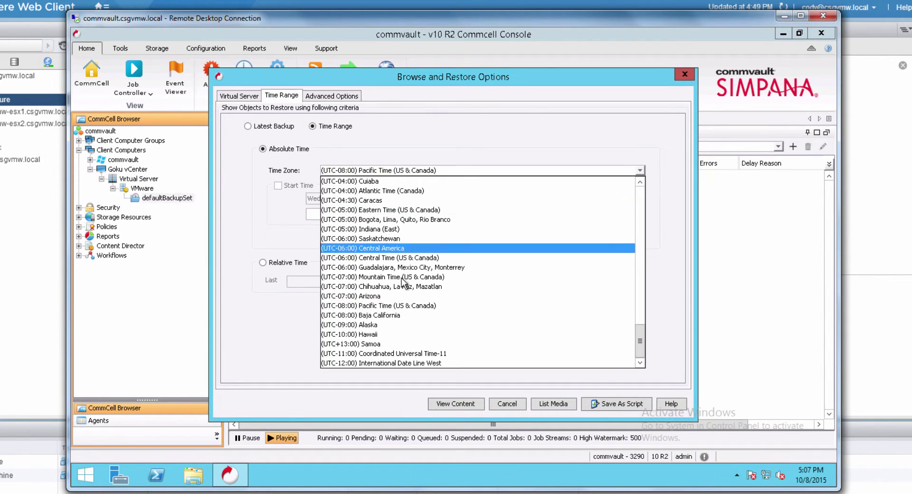
left_click(297, 218)
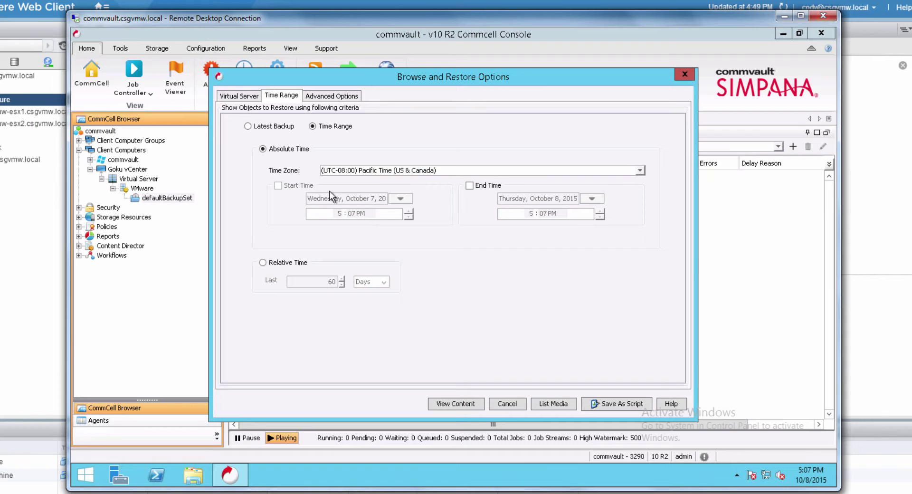
left_click(480, 185)
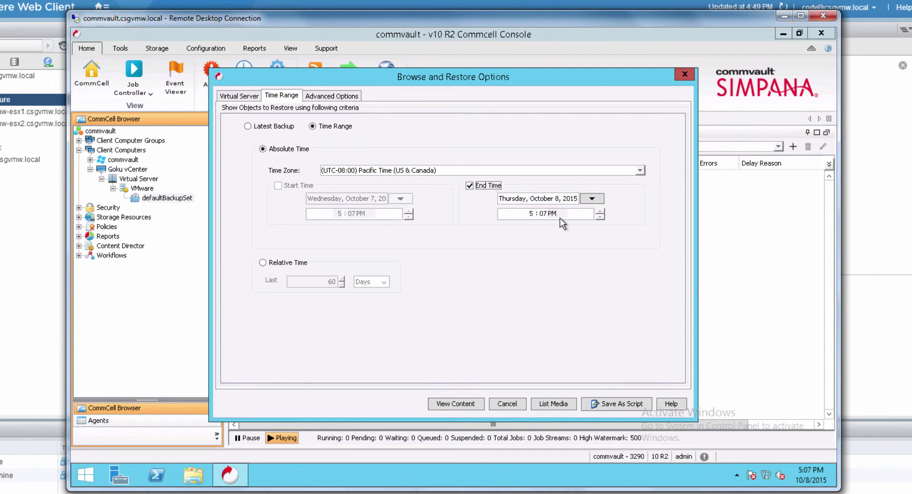
left_click(482, 185)
left_click(280, 126)
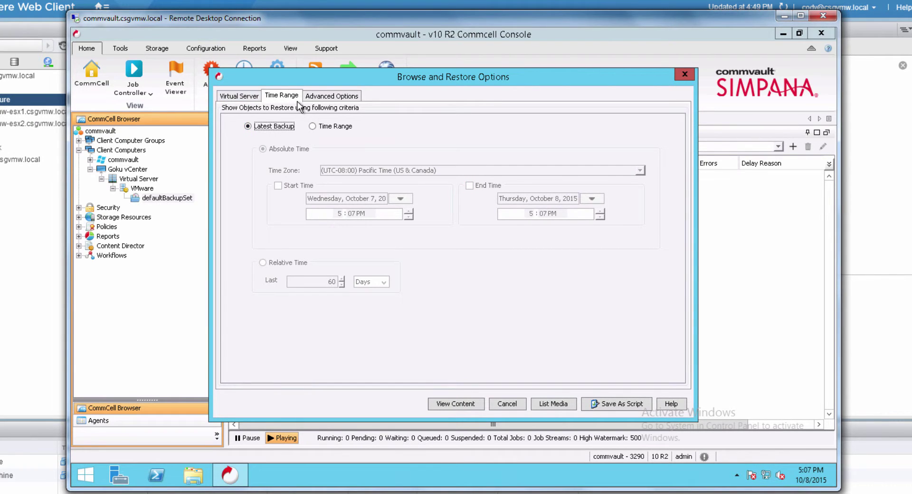
left_click(310, 96)
left_click(252, 96)
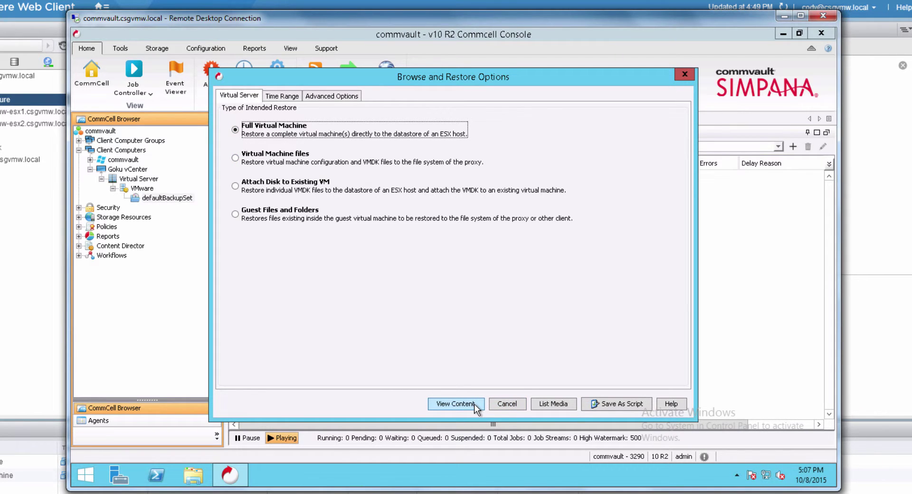
- View the latest backup content for a full virtual machine restore, select File Server, and widen the file name column
left_click(455, 404)
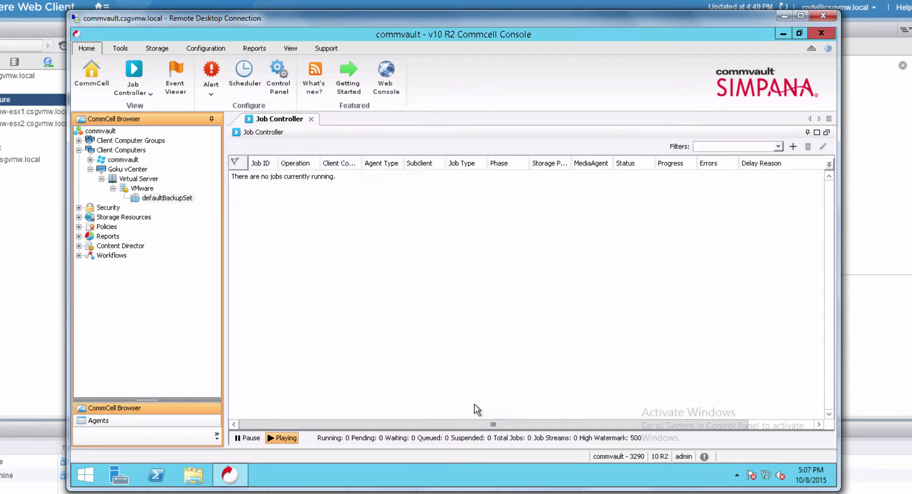
left_click(246, 170)
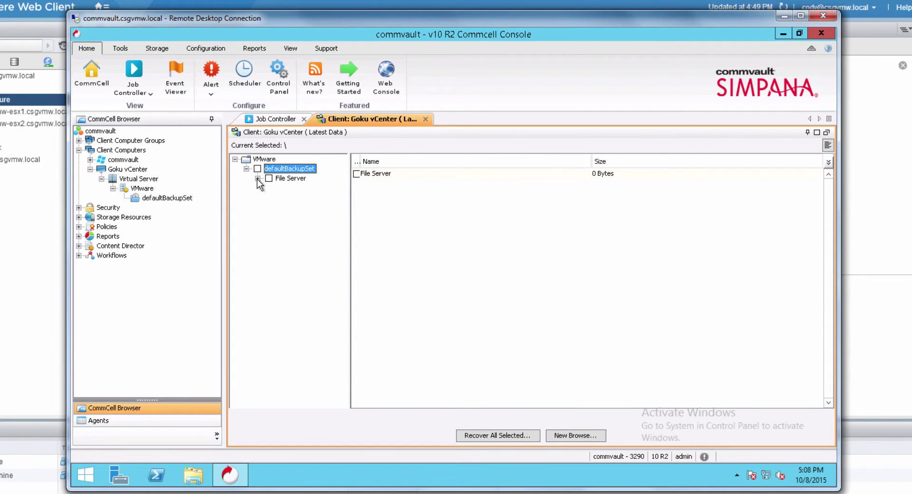
left_click(269, 178)
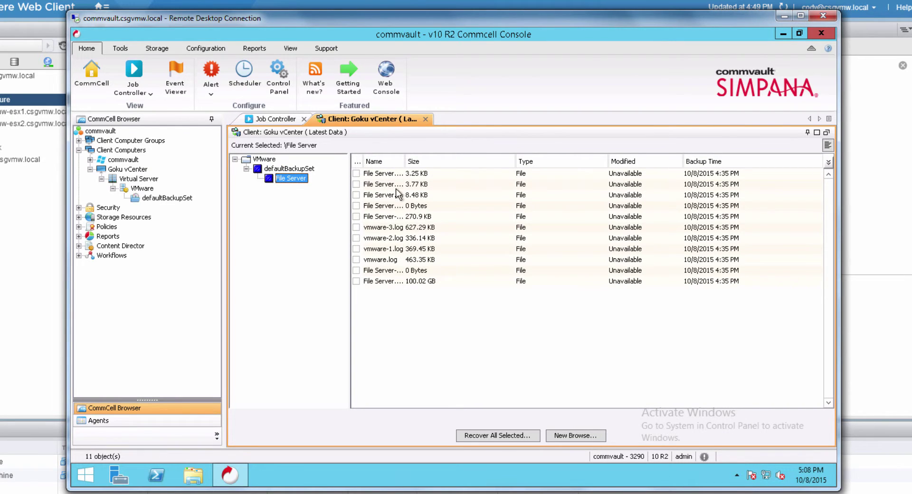
left_click_drag(405, 162, 472, 171)
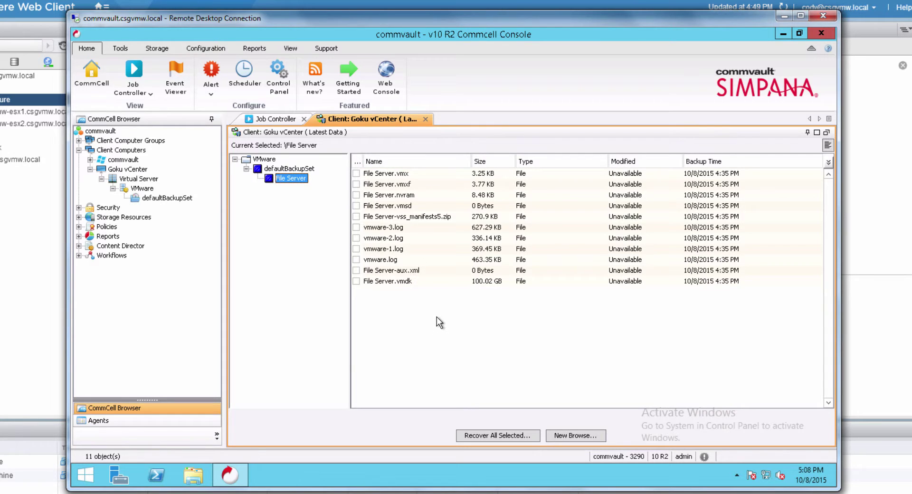
- Start an in-place recovery of File Server with power-on after restore and original disk provisioning, and show the running jobs
left_click(511, 436)
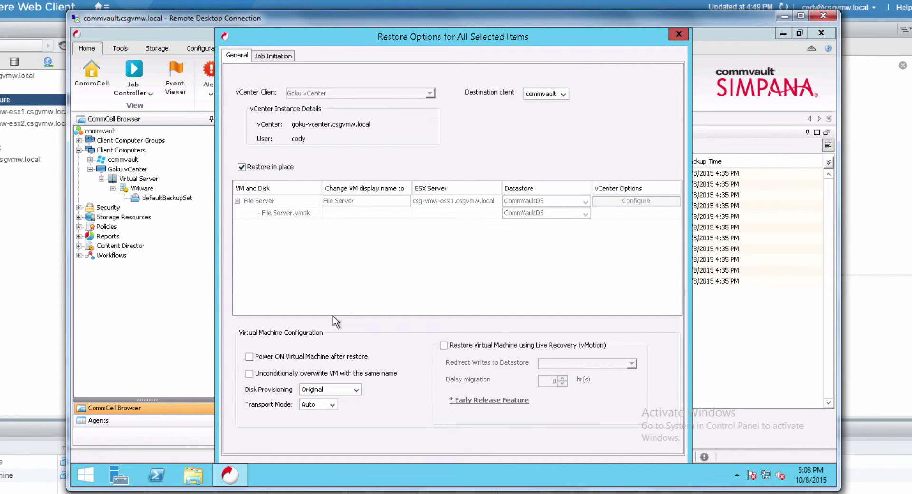
left_click(249, 357)
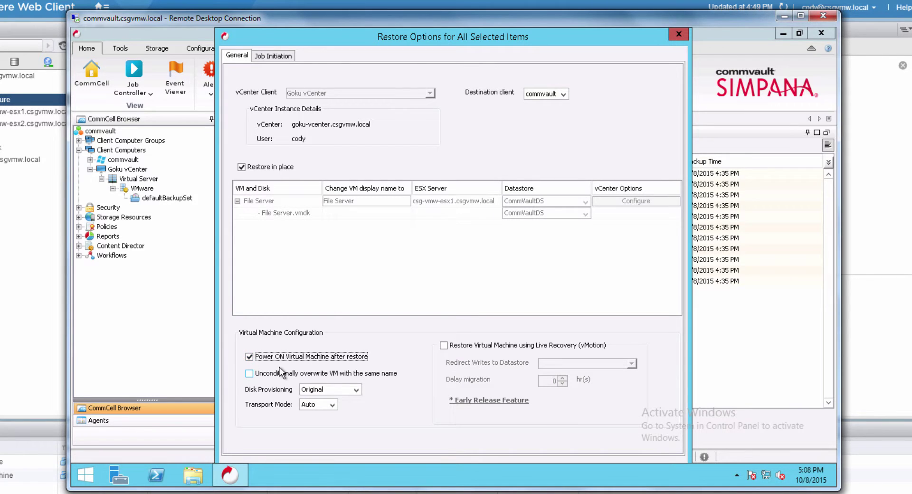
left_click(333, 389)
left_click(336, 388)
mouse_move(517, 27)
left_mouse_down()
mouse_move(522, 66)
mouse_move(521, 29)
left_mouse_up()
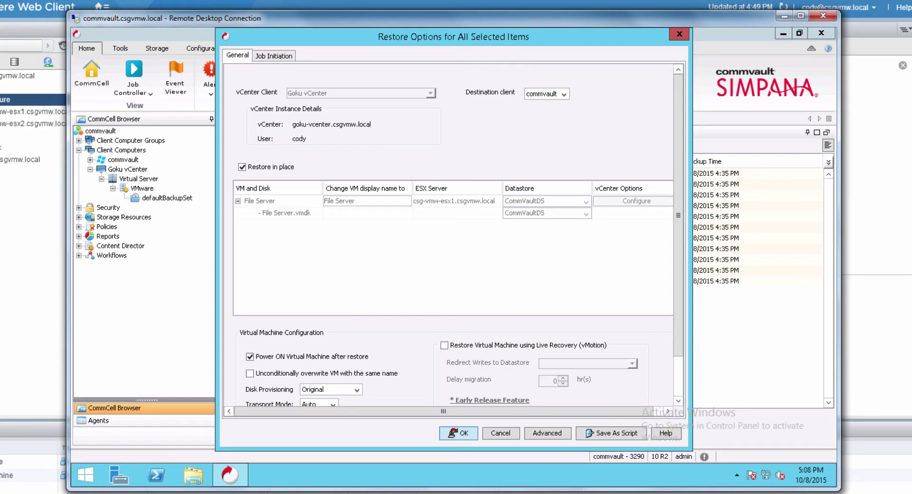
left_click(462, 434)
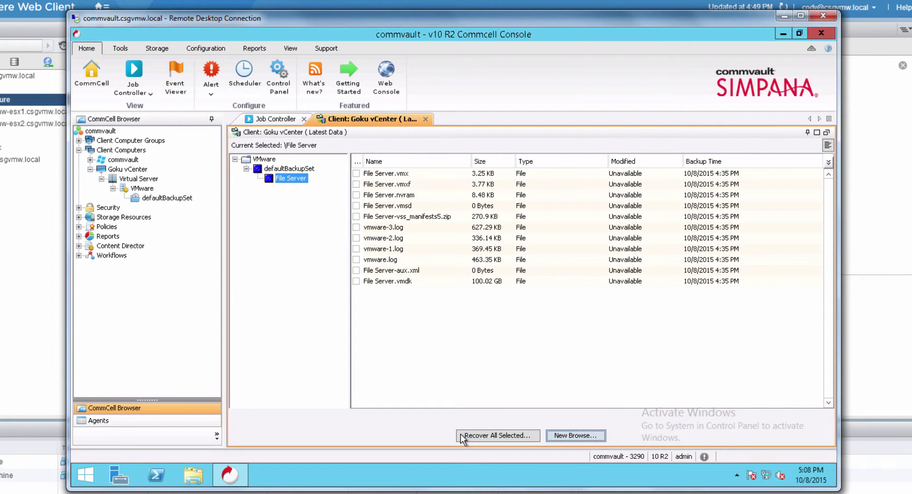
left_click(282, 119)
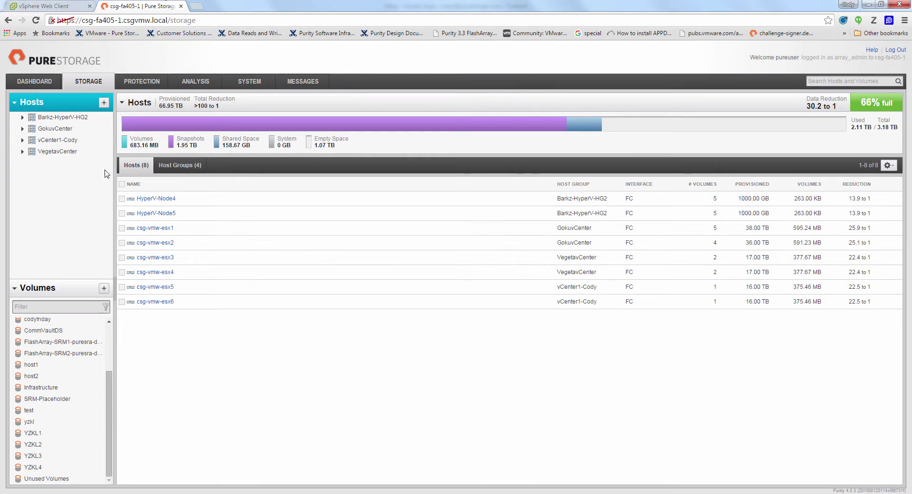
- On the Pure Storage array, examine the volumes connected to GokuvCenter's host csg-vmw-esx1 and open the CV_73E940225A2A52BB00012464 volume
left_click(72, 130)
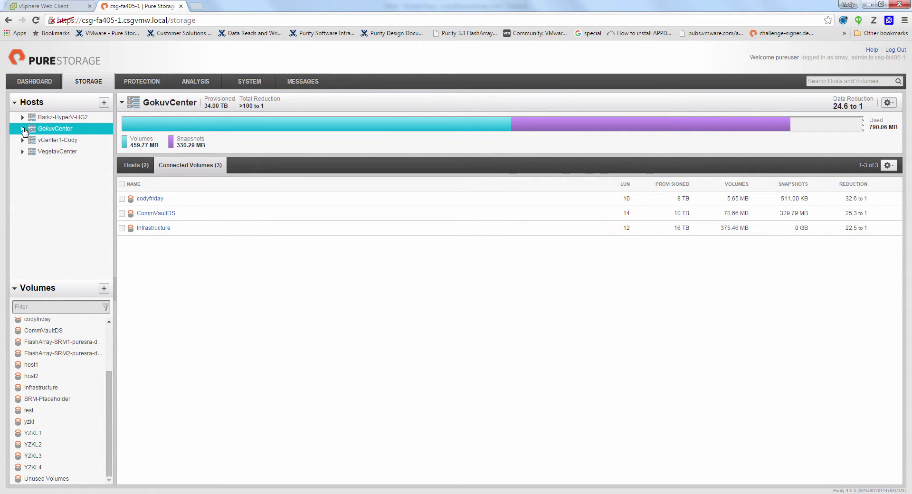
left_click(22, 129)
left_click(62, 140)
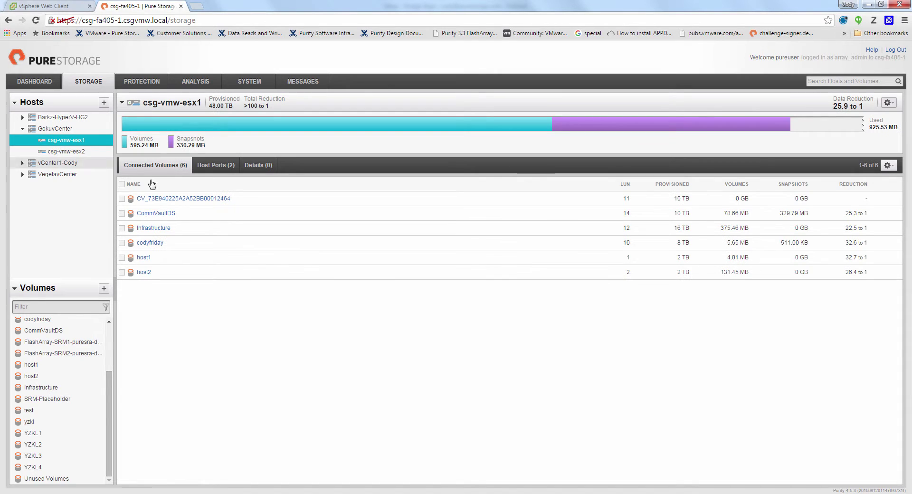
left_click(193, 205)
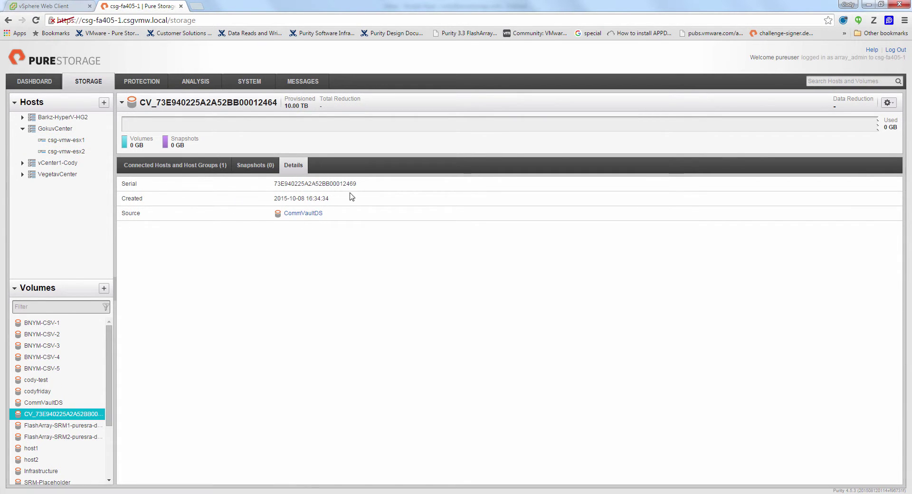
- Switch to the vSphere Web Client, refresh goku-vcenter's datastore inventory, and open the CommVaultDS_GX_BACKUP_2146_2_3080 datastore
left_click(45, 5)
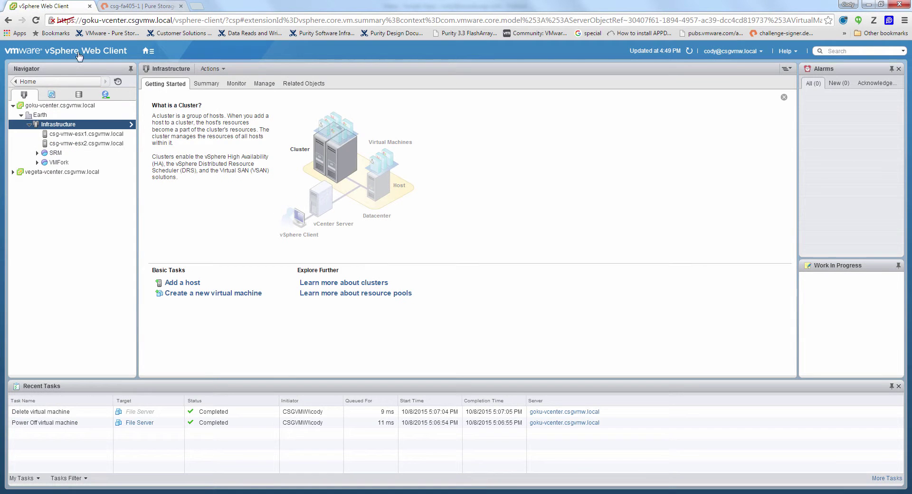
left_click(80, 99)
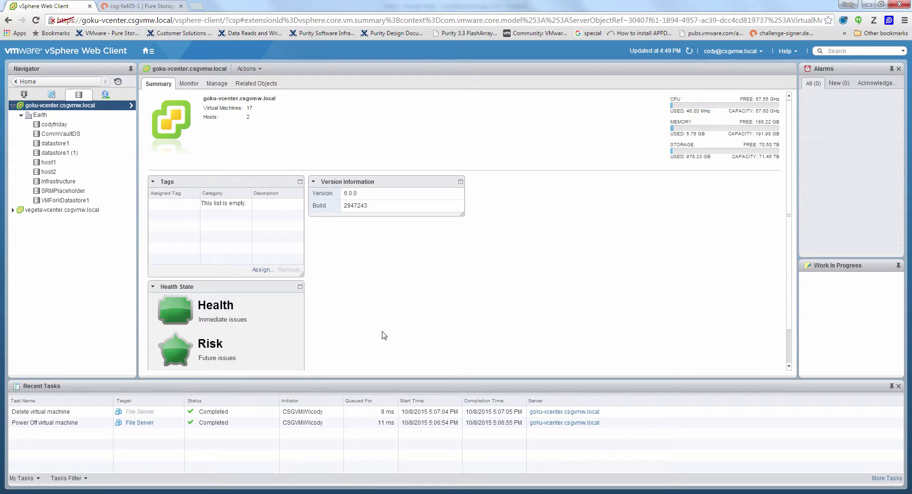
left_click(689, 51)
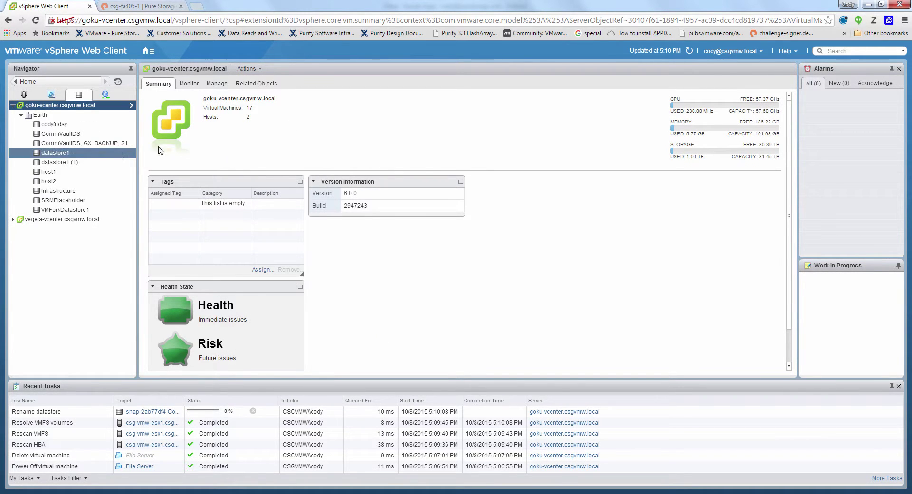
left_click_drag(139, 152, 170, 167)
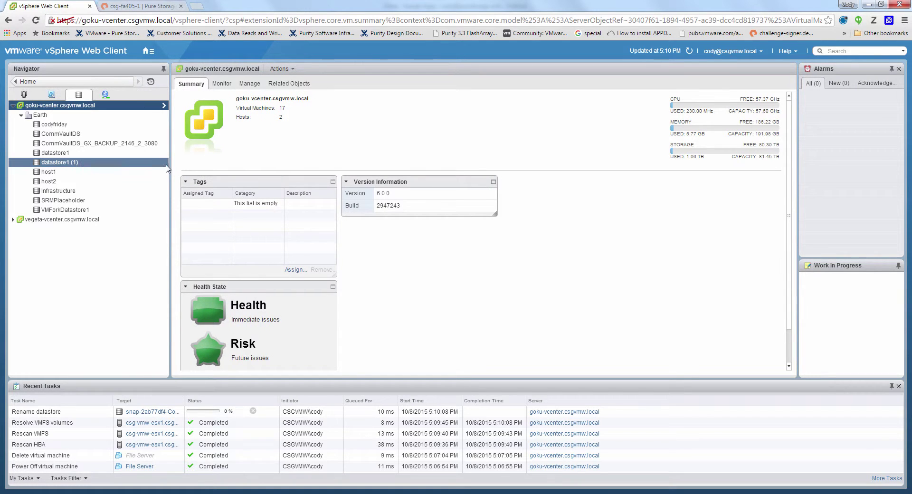
left_click(141, 144)
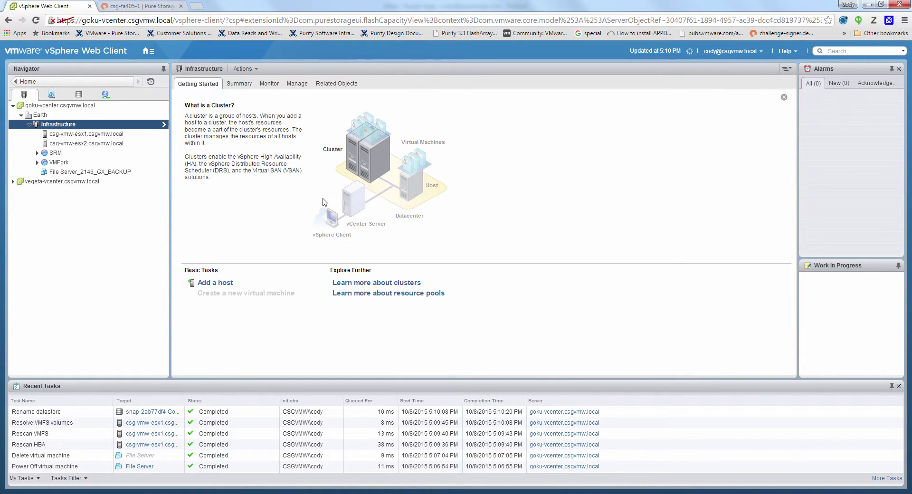
- Select the mounted File Server_2146_GX_BACKUP virtual machine and show the datastores related to it
left_click(145, 175)
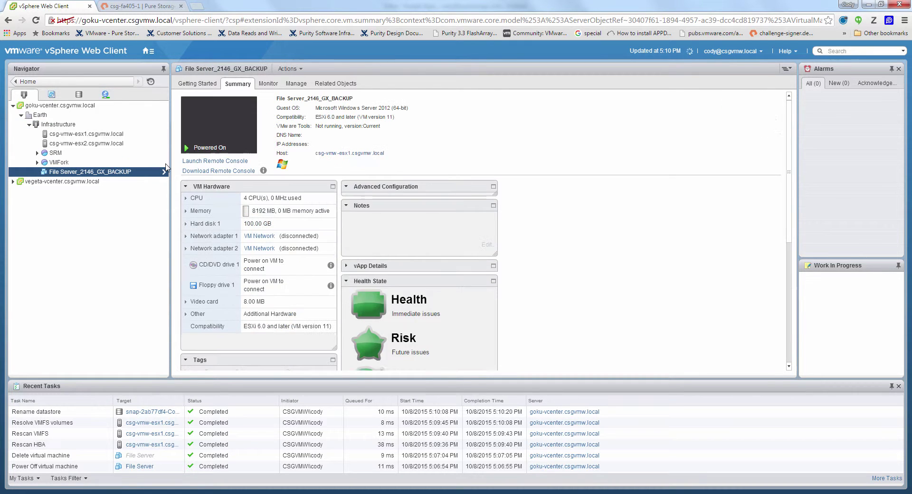
left_click(334, 84)
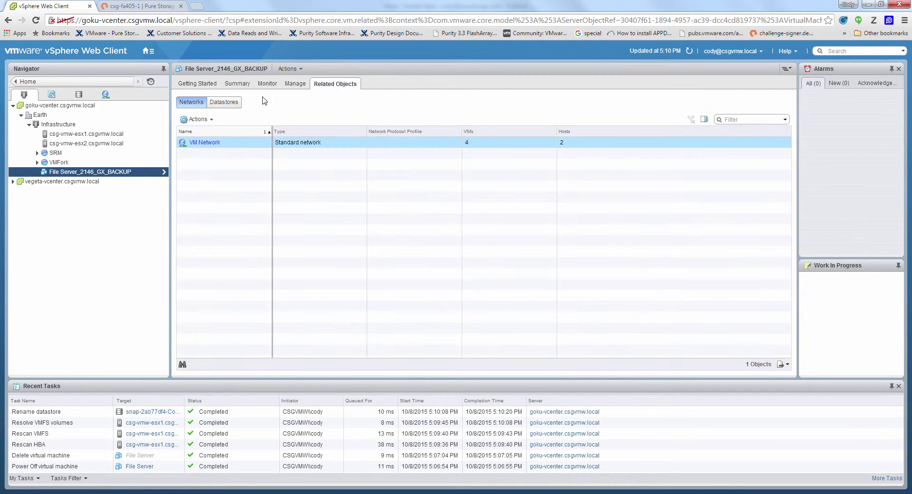
left_click(233, 102)
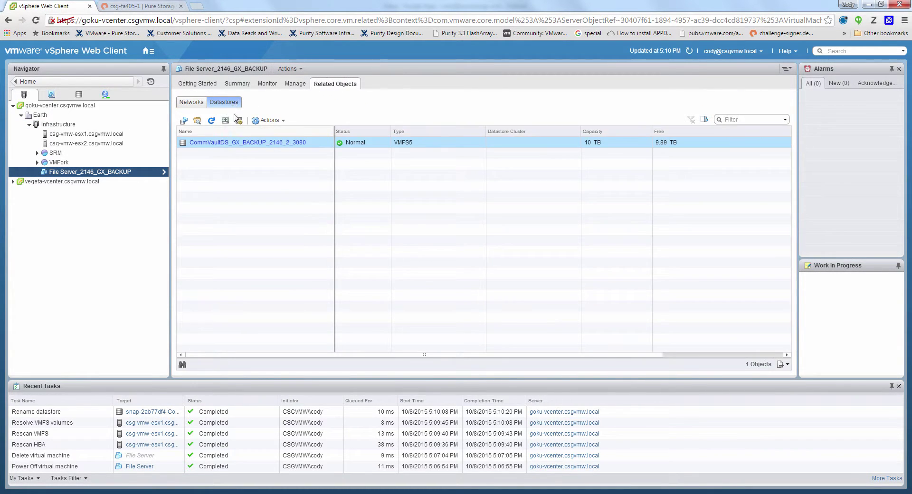
left_click(259, 145)
- Refresh the inventory repeatedly to follow the restore tasks, and check which datastore the restored File Server virtual machine uses
left_click(689, 51)
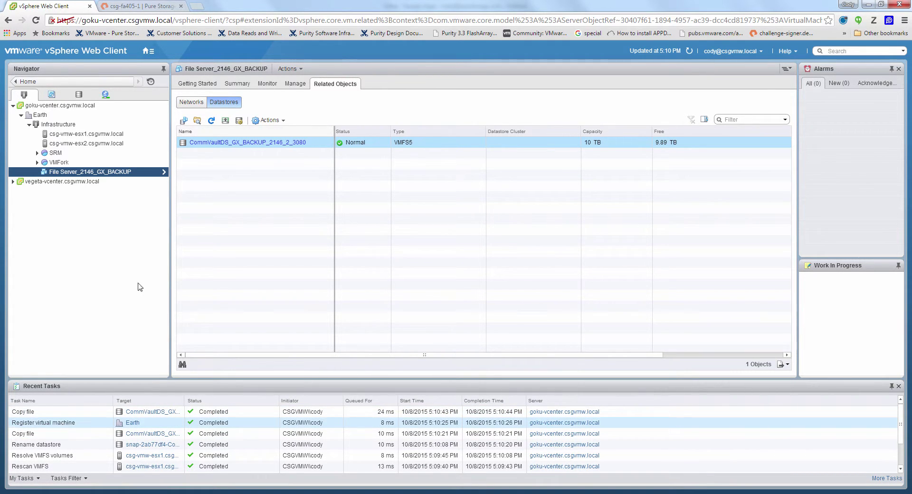
left_click(689, 52)
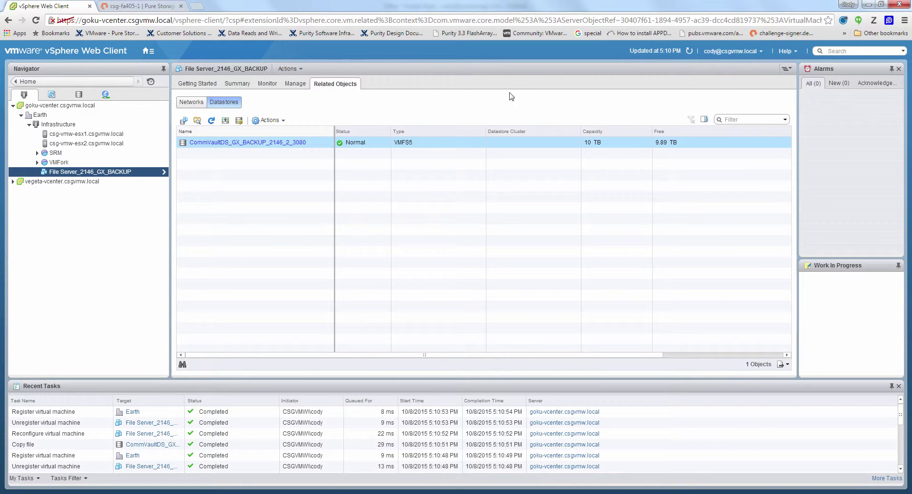
left_click(690, 52)
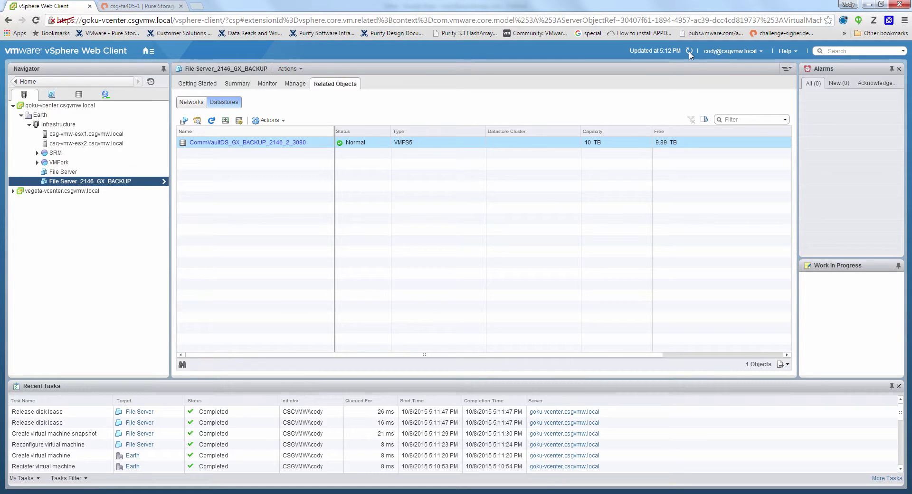
left_click(689, 53)
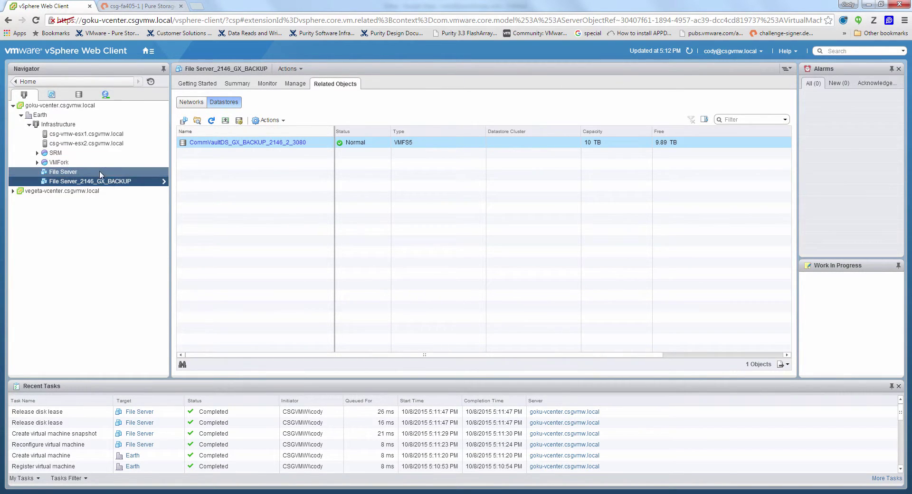
left_click(143, 172)
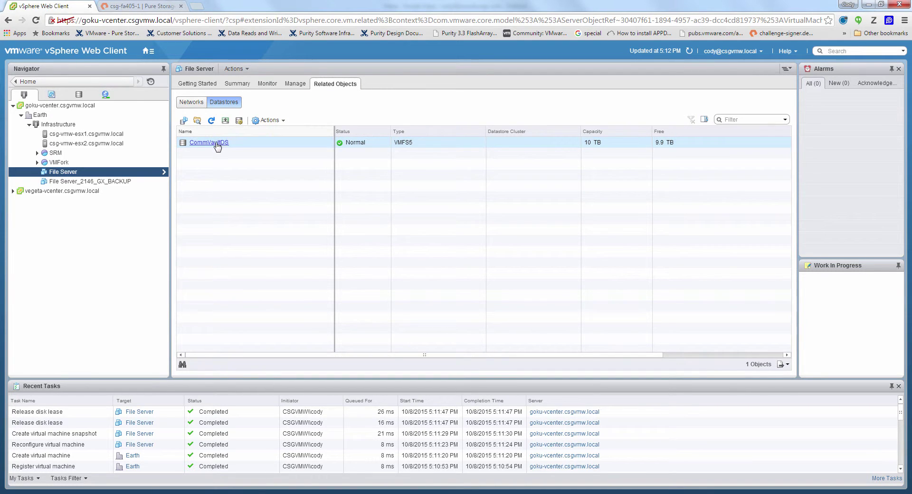
left_click(393, 142)
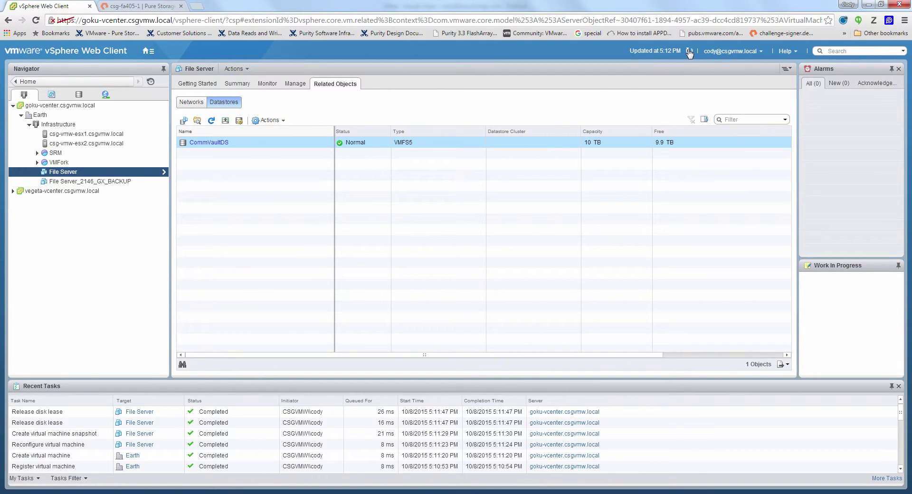
- Refresh the inventory and recent tasks again to follow the final restore and cleanup operations for File Server
left_click(689, 52)
left_click(690, 53)
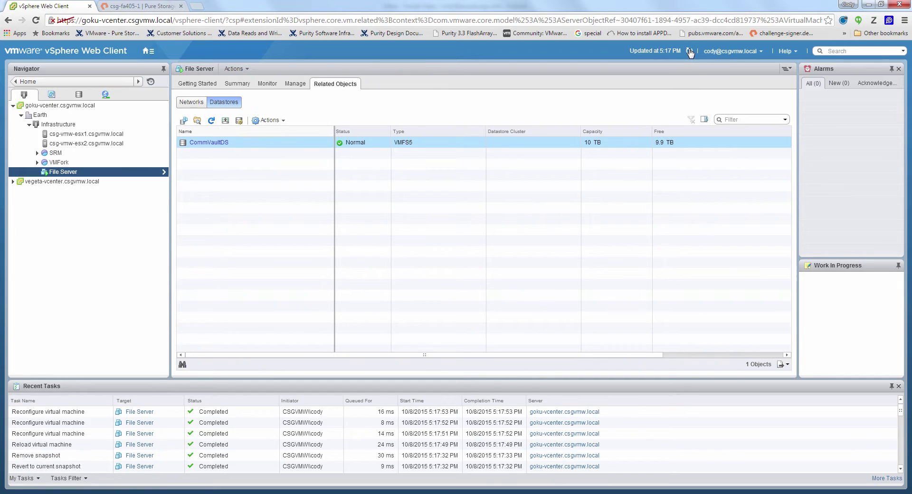
left_click(690, 52)
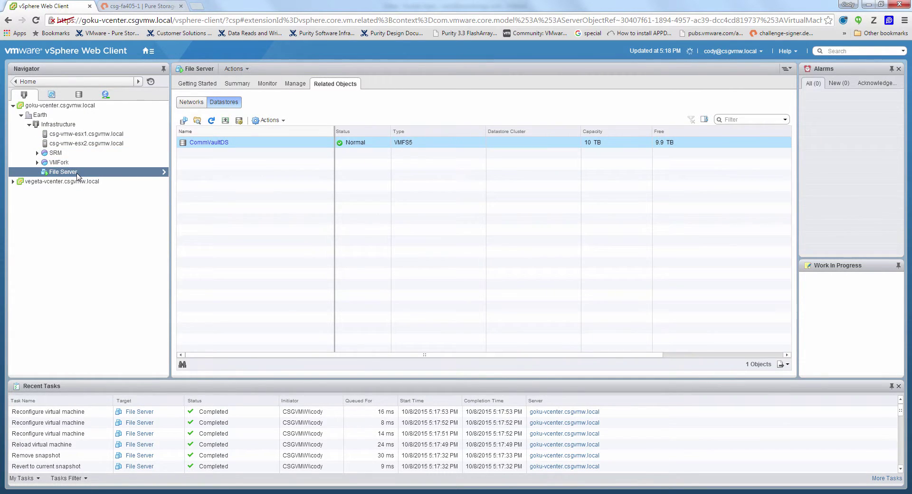
- Open the restored File Server's console to check its boot, close it, and switch to the CommCell Console's job list
right_click(78, 174)
left_click(118, 218)
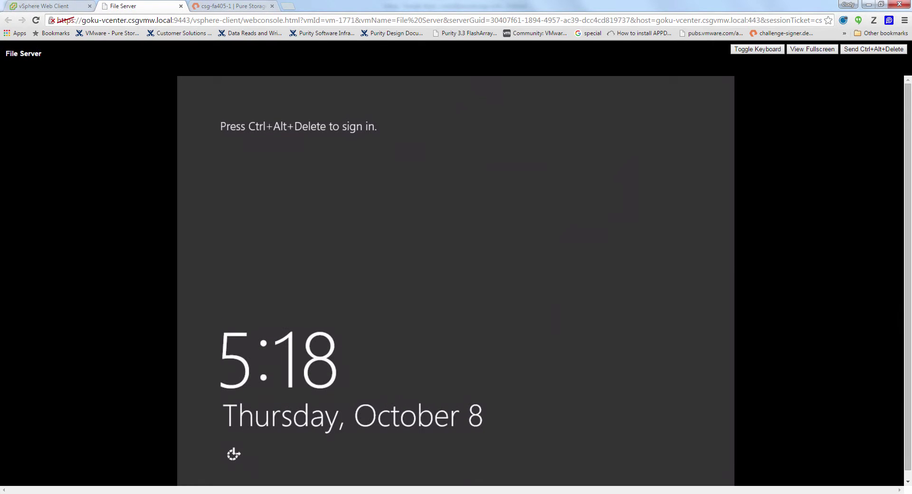
left_click(181, 6)
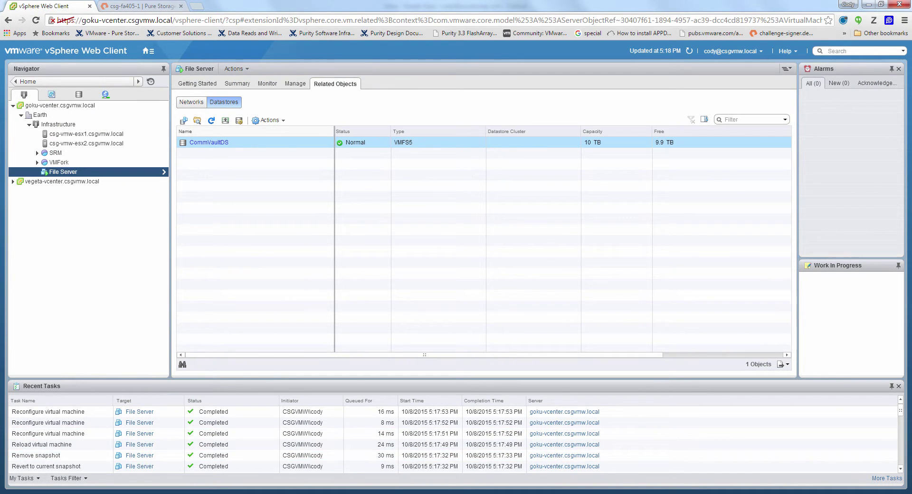
key("alt+Tab")
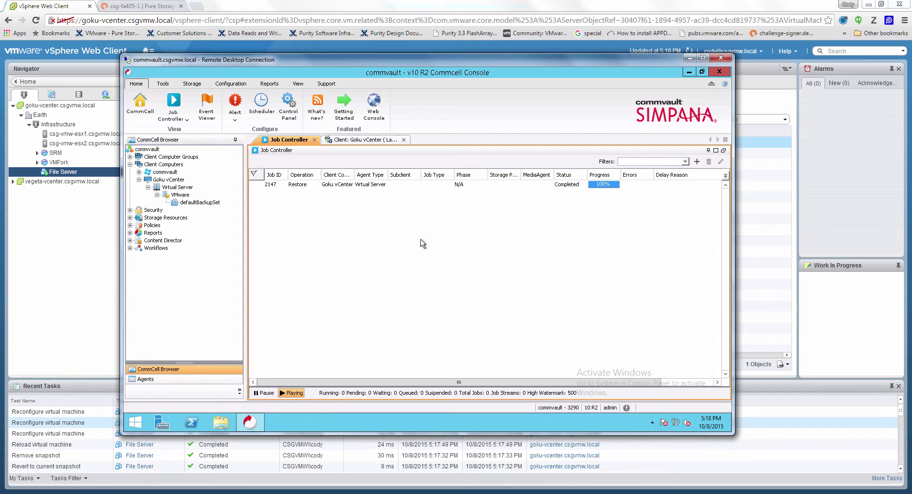